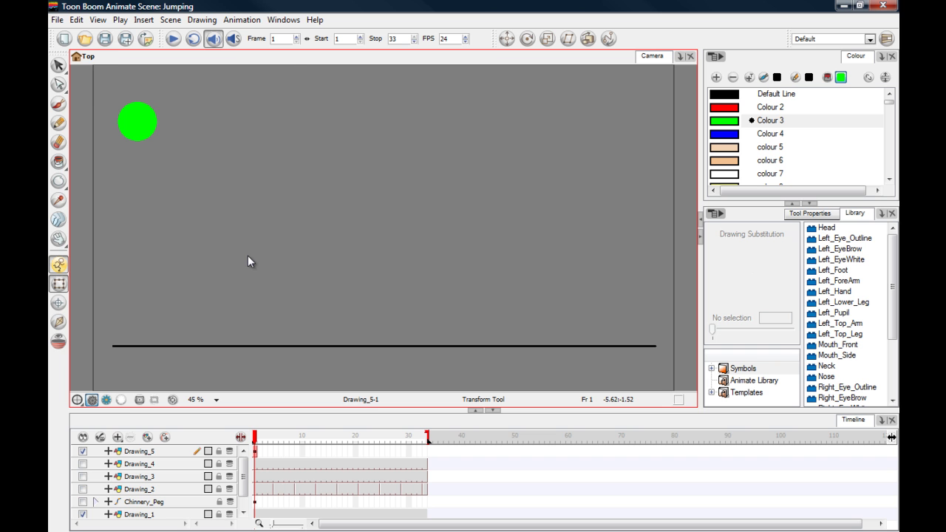
# Step: Review the General preferences for the default position, scale and Bezier keyframe settings without changing anything
pyautogui.click(77, 22)
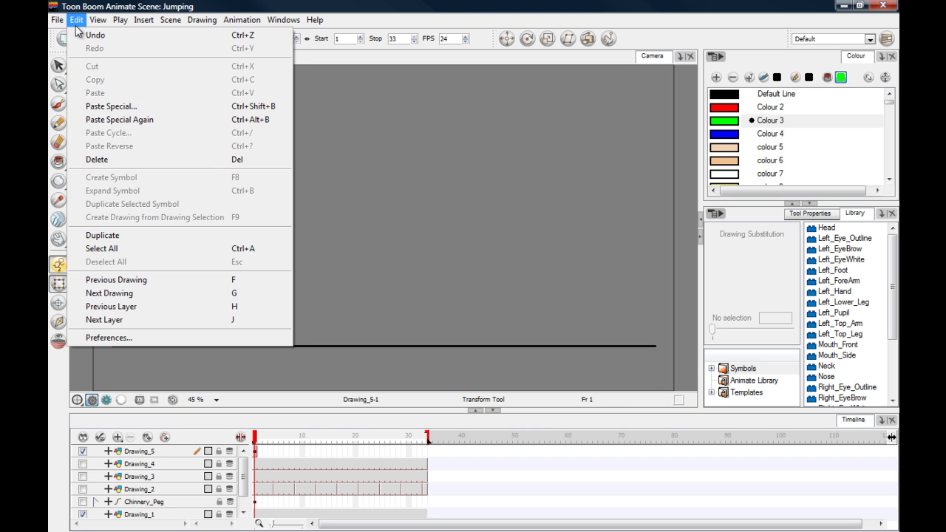
pyautogui.click(95, 338)
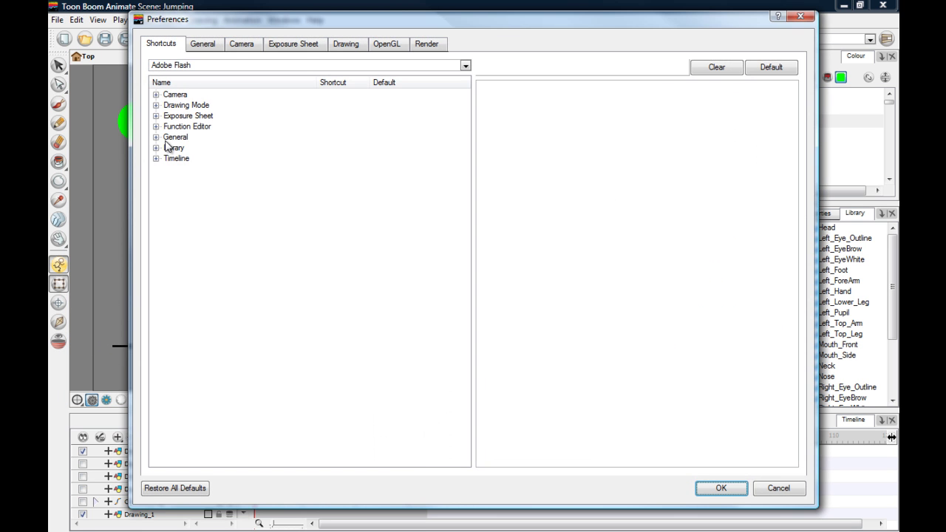
pyautogui.click(204, 43)
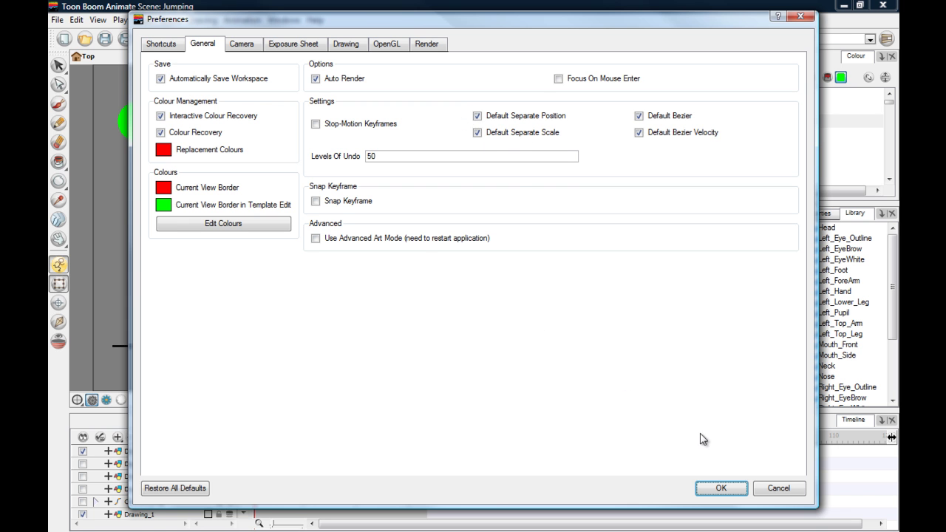
pyautogui.click(774, 487)
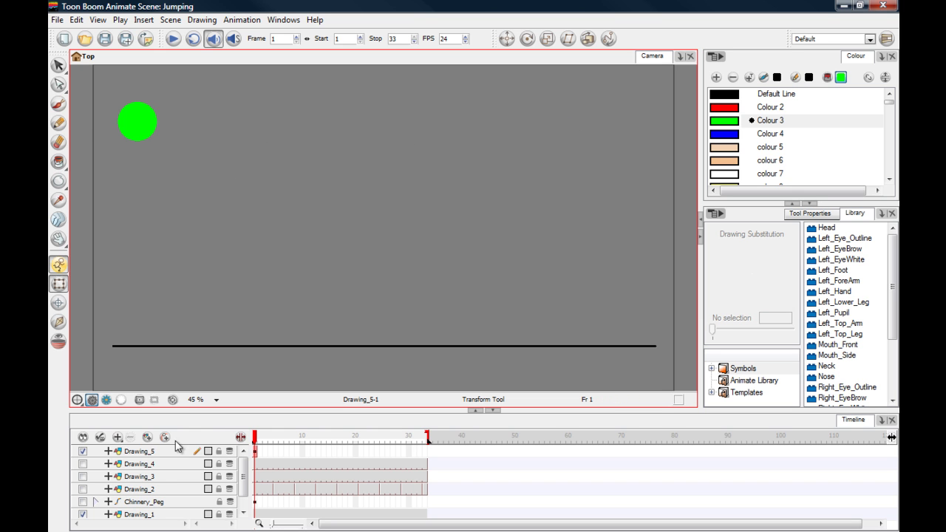
# Step: Extend Drawing_5 to frame 33, place the ball at the upper right there, and lower it to the ground line at frame 17
pyautogui.click(425, 451)
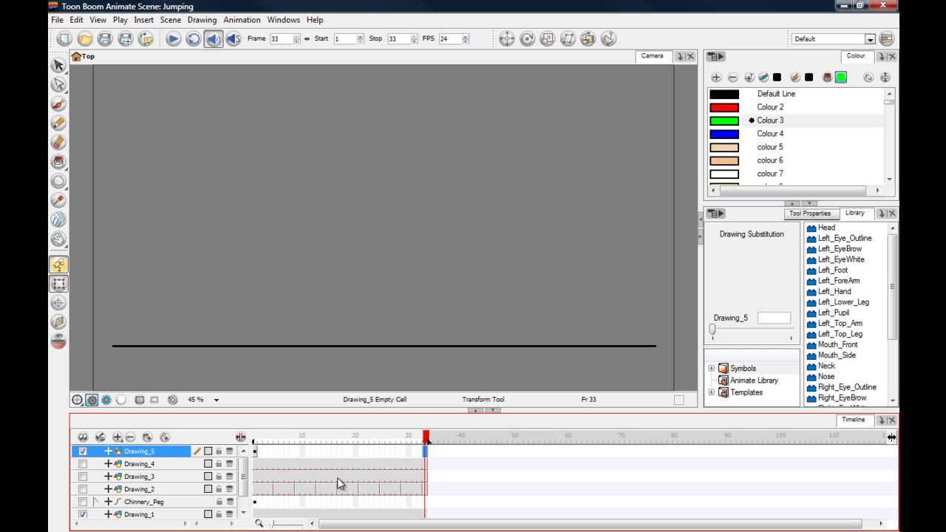
pyautogui.press('F5')
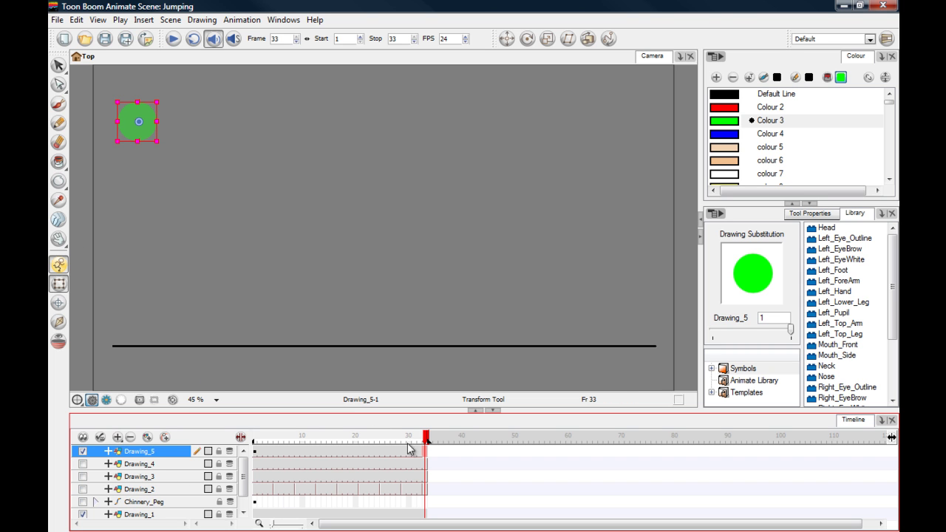
pyautogui.moveTo(127, 121); pyautogui.dragTo(671, 104)
pyautogui.click(339, 456)
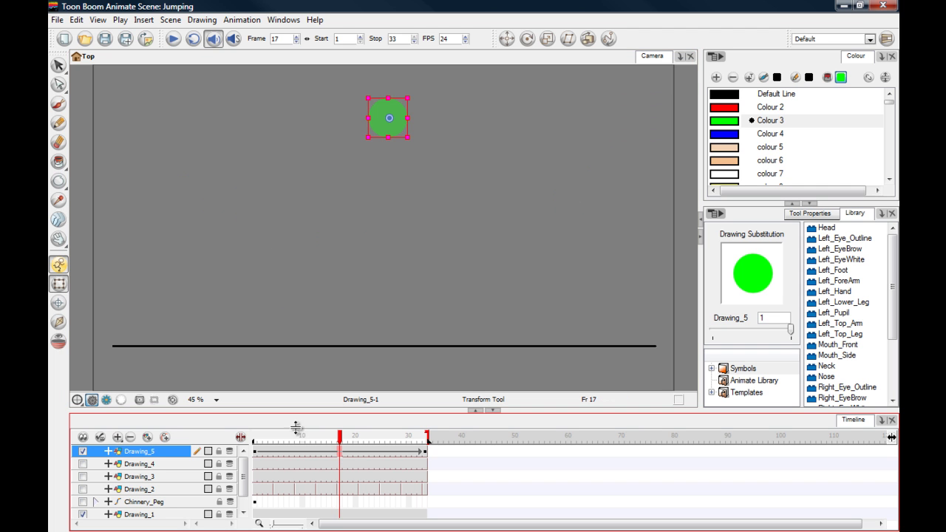
pyautogui.moveTo(360, 139); pyautogui.dragTo(365, 325)
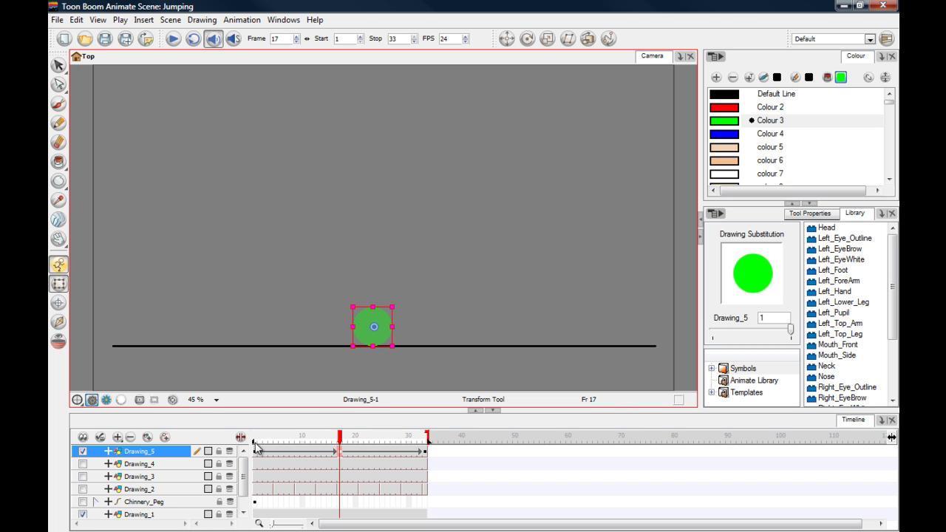
# Step: Display the ball's motion path and scrub between its first frames and frame 17 to examine the trajectory
pyautogui.moveTo(255, 442)
pyautogui.mouseDown()
pyautogui.moveTo(422, 441)
pyautogui.moveTo(260, 441)
pyautogui.mouseUp()
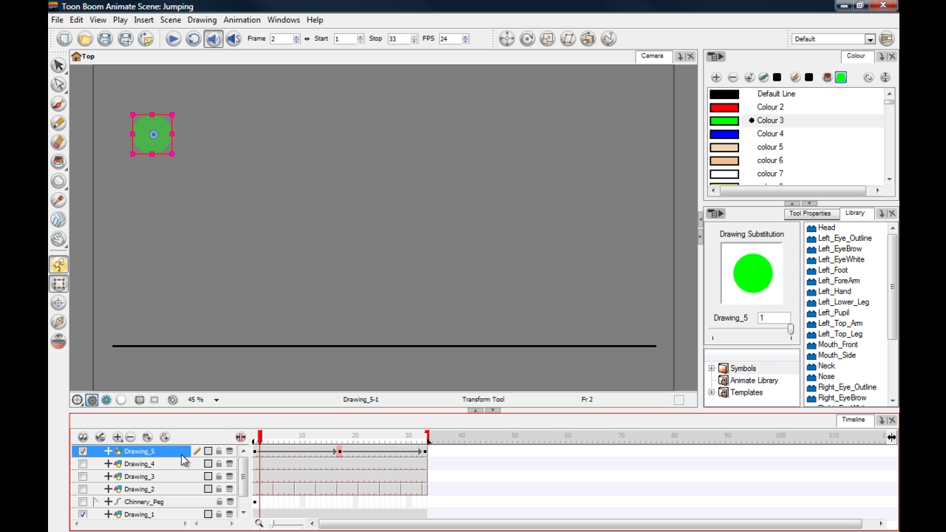
pyautogui.click(182, 458)
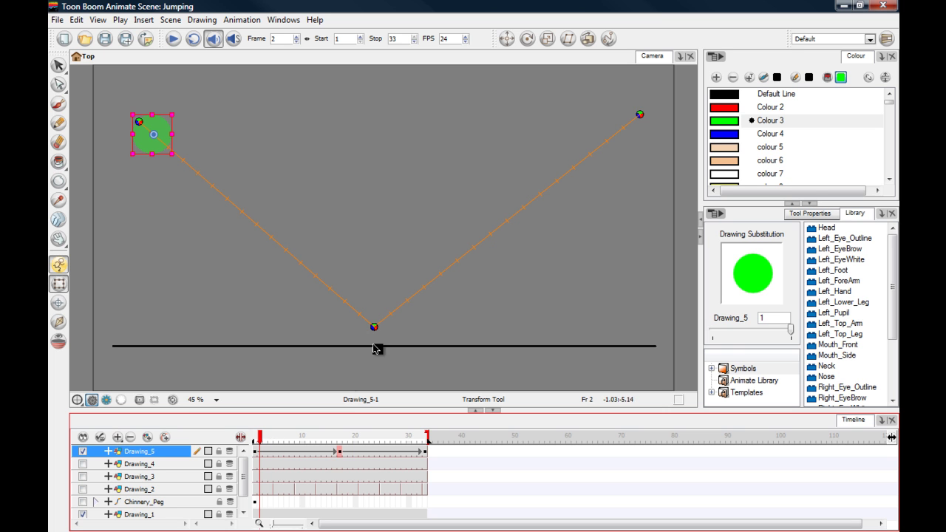
pyautogui.moveTo(260, 437); pyautogui.dragTo(281, 440)
pyautogui.click(343, 456)
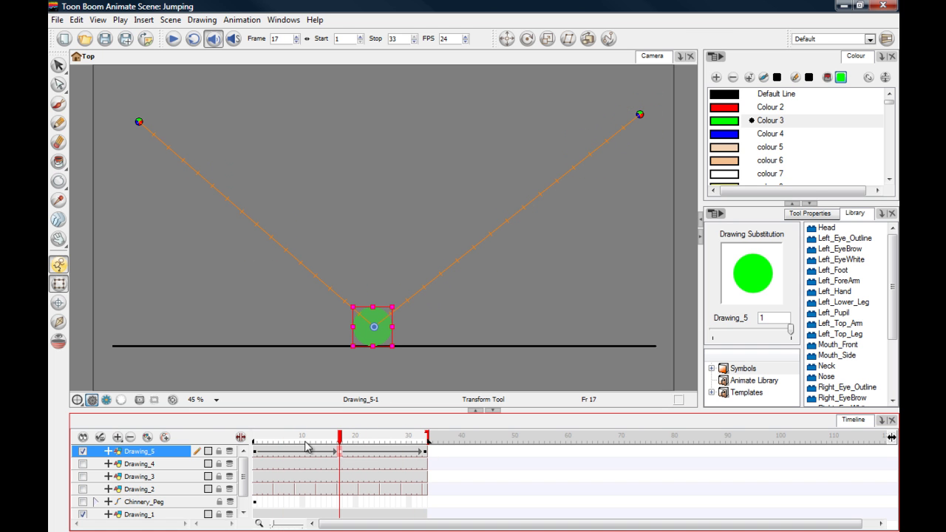
pyautogui.moveTo(342, 441); pyautogui.dragTo(276, 442)
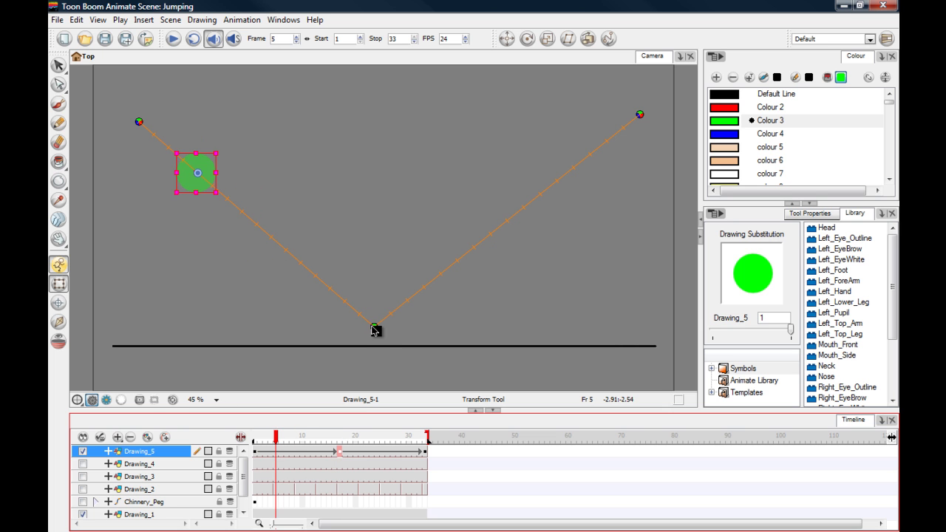
# Step: Raise the path's middle point above the ground line and keyframe the ball lower right at frame 25
pyautogui.moveTo(375, 330); pyautogui.dragTo(428, 243)
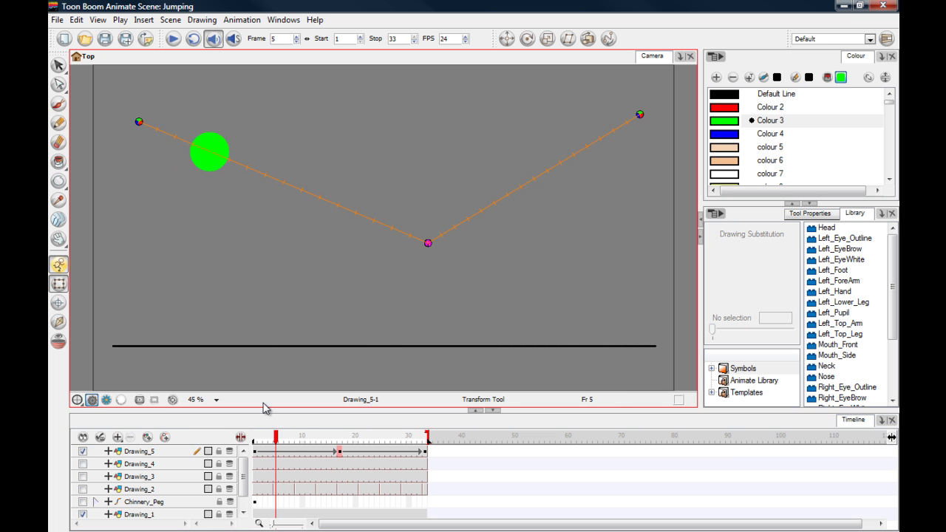
pyautogui.moveTo(278, 441)
pyautogui.mouseDown()
pyautogui.moveTo(253, 441)
pyautogui.moveTo(421, 432)
pyautogui.moveTo(286, 442)
pyautogui.mouseUp()
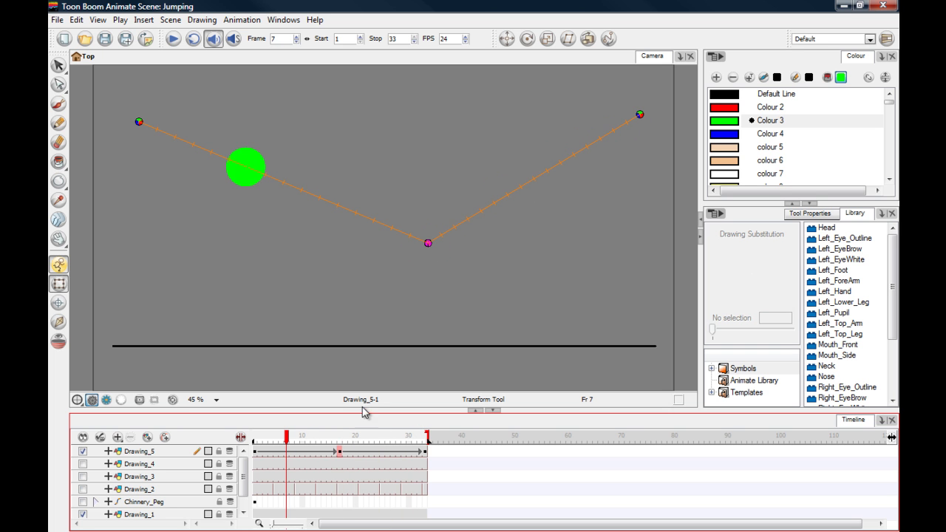
pyautogui.click(384, 456)
pyautogui.moveTo(520, 177); pyautogui.dragTo(543, 307)
pyautogui.click(344, 437)
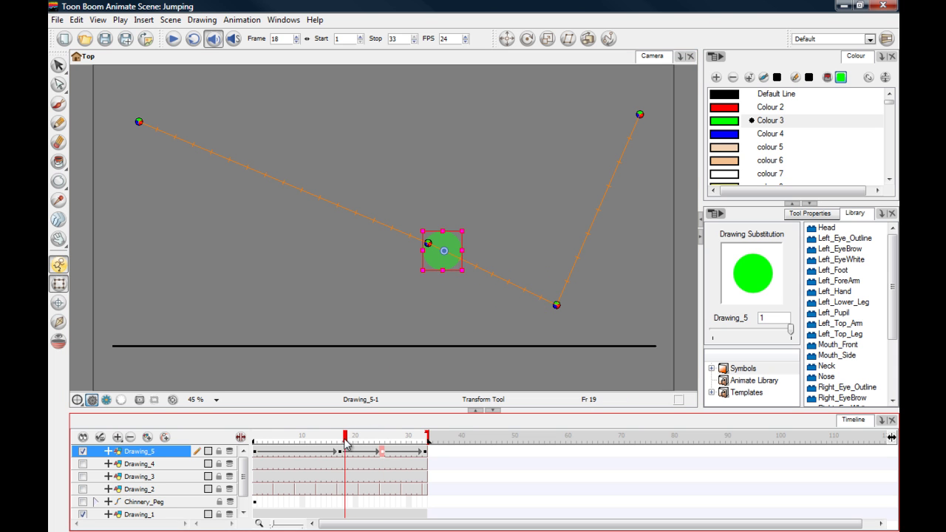
# Step: Raise the frame 25 path point, pull the frame 17 point down to the left, and scrub to frame 33
pyautogui.moveTo(557, 305); pyautogui.dragTo(510, 155)
pyautogui.moveTo(427, 246); pyautogui.dragTo(287, 313)
pyautogui.moveTo(347, 441); pyautogui.dragTo(432, 442)
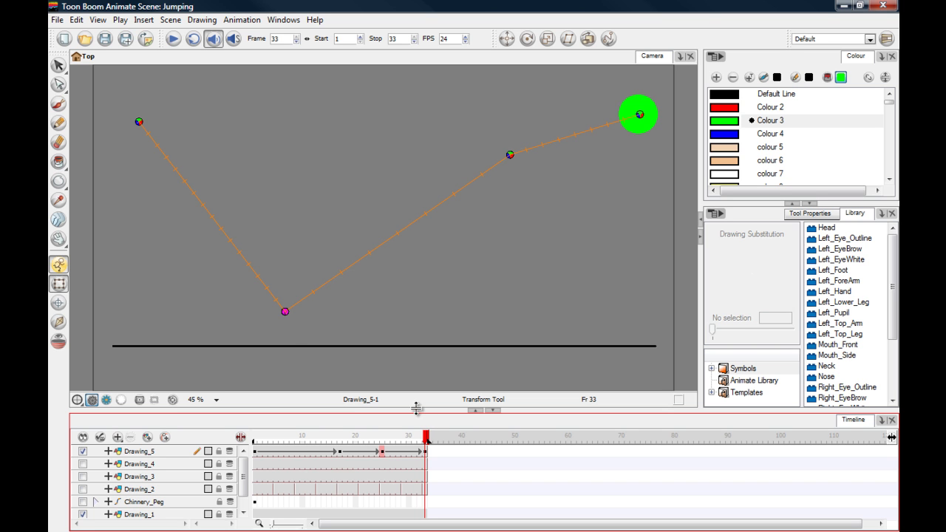
# Step: Delete Drawing_5's exposure and keyframes from frame 2 to frame 33, leaving the ball on frame 1
pyautogui.moveTo(260, 456); pyautogui.dragTo(427, 452)
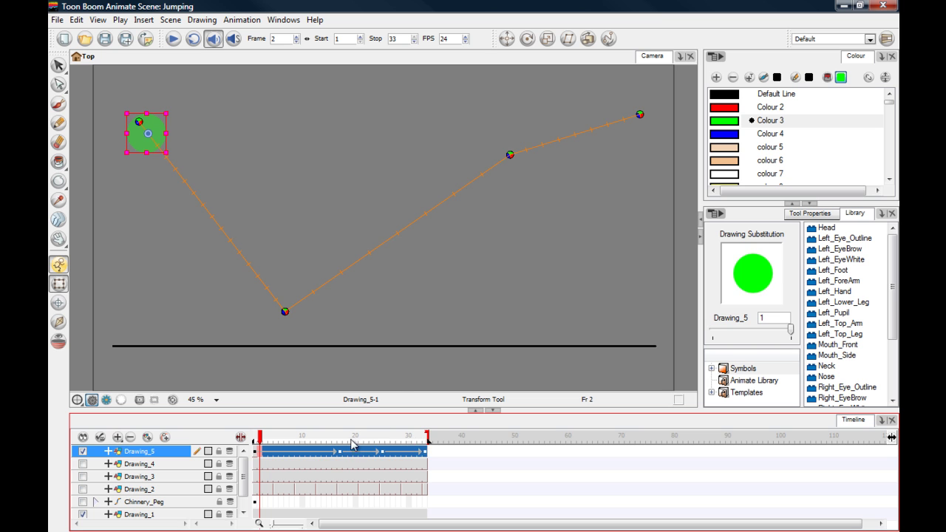
pyautogui.press('Delete')
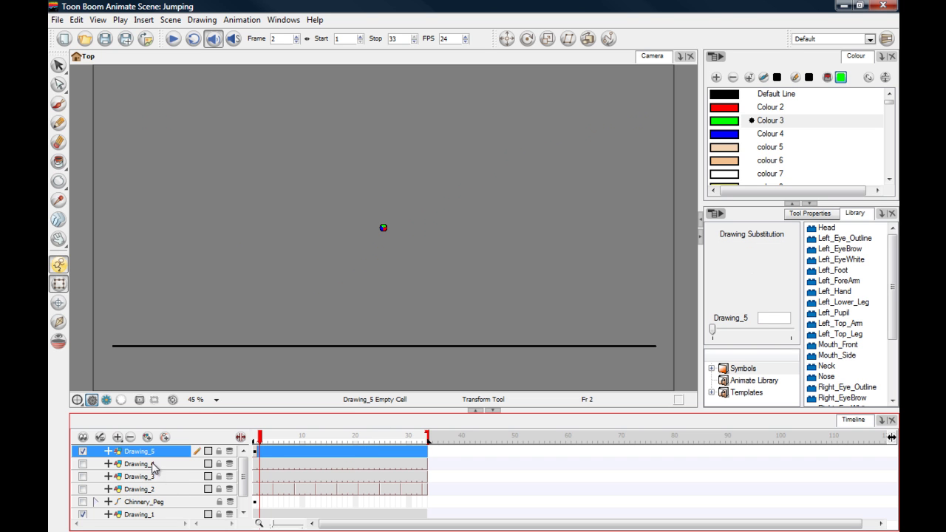
pyautogui.click(255, 452)
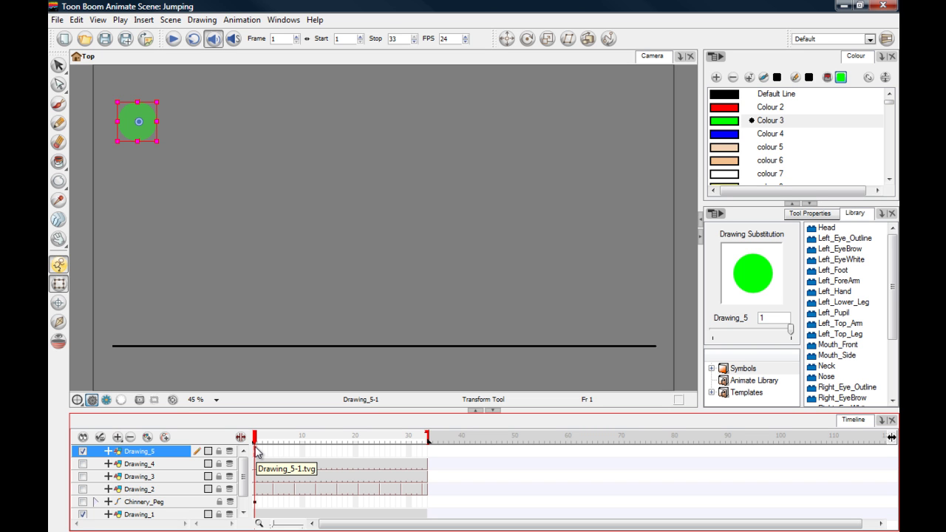
# Step: Switch the Drawing_5 layer's position type from Separate to 3D Path
pyautogui.doubleClick(178, 454)
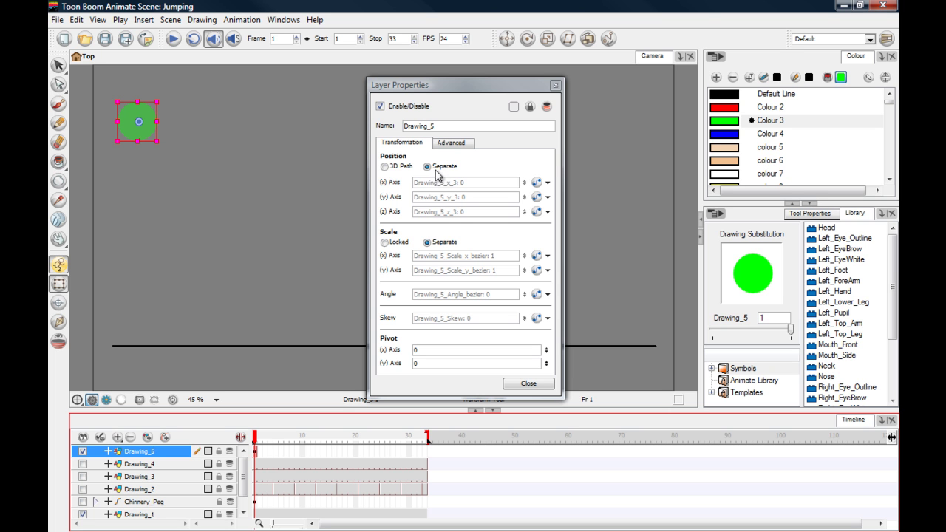
pyautogui.click(384, 167)
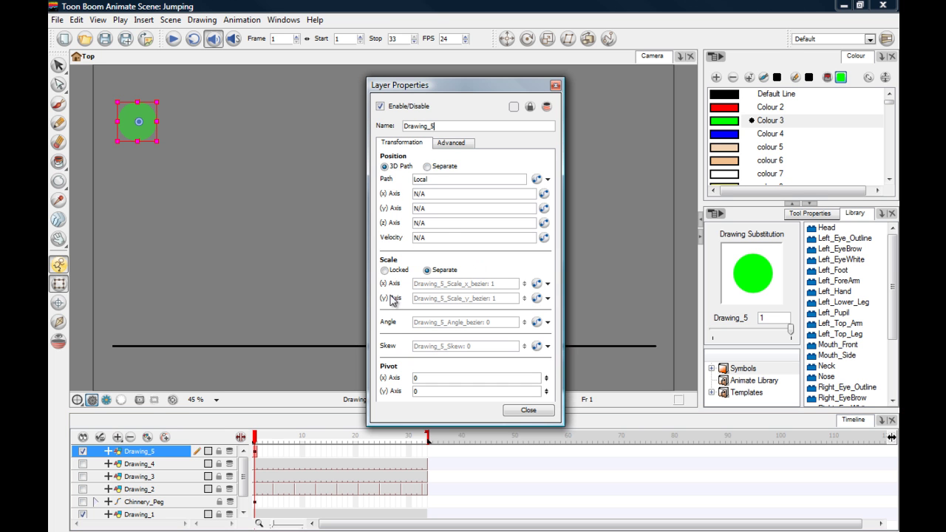
pyautogui.click(527, 411)
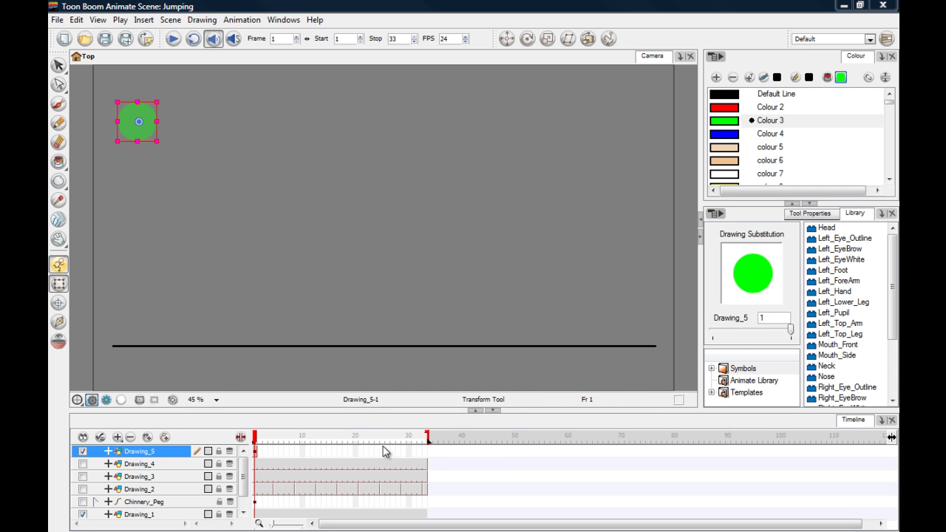
# Step: Re-extend Drawing_5 to frame 33 with the ball at the upper right, and place it on the ground line at frame 16
pyautogui.click(424, 452)
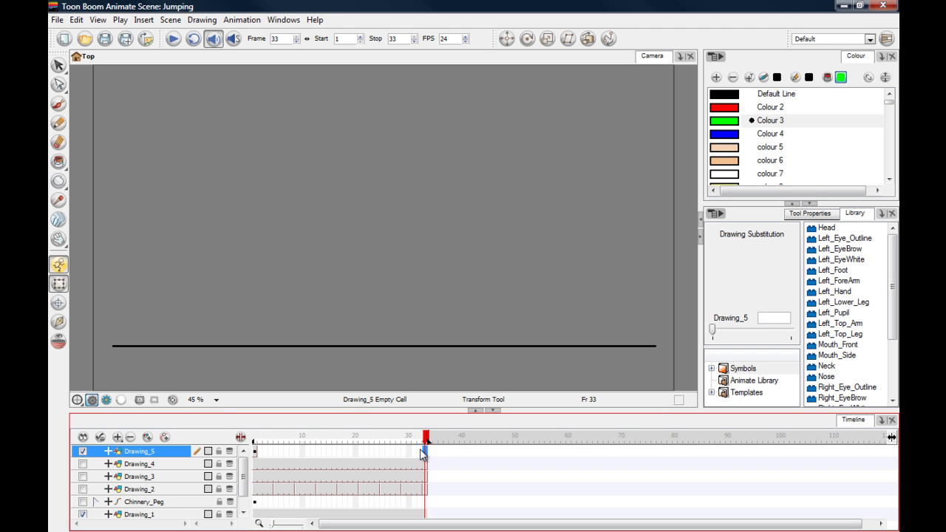
pyautogui.press('F5')
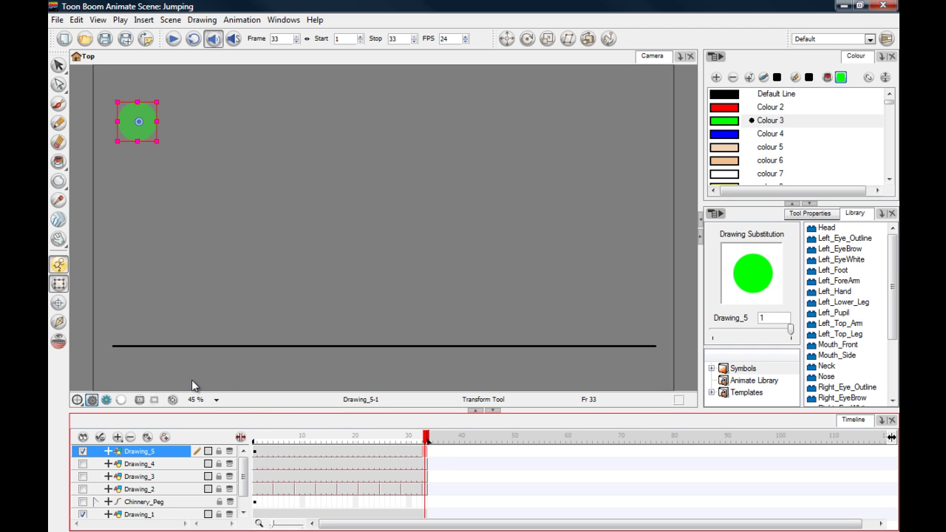
pyautogui.moveTo(127, 116); pyautogui.dragTo(658, 100)
pyautogui.click(333, 451)
pyautogui.moveTo(353, 115); pyautogui.dragTo(360, 319)
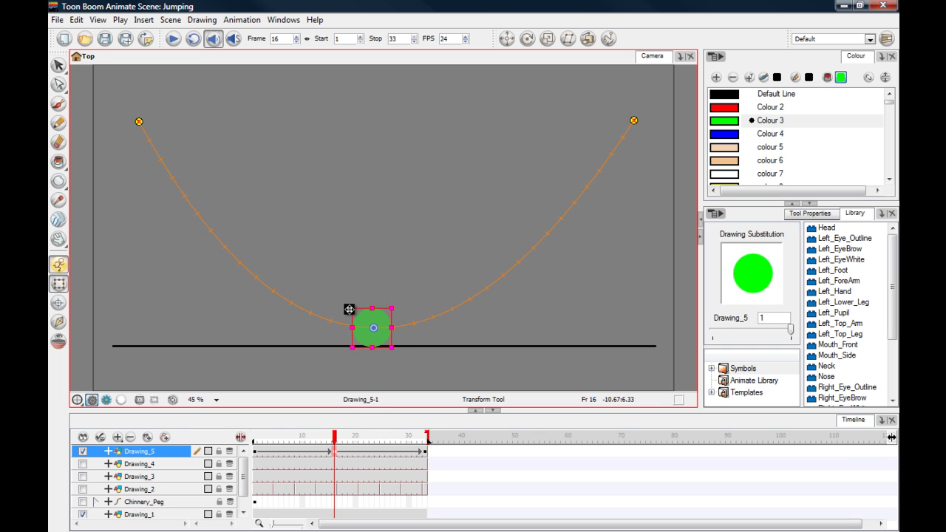
# Step: Reshape the curved path by moving its lowest point up and left, and keyframe the ball near the top centre at frame 25
pyautogui.moveTo(256, 439)
pyautogui.mouseDown()
pyautogui.moveTo(426, 442)
pyautogui.moveTo(257, 441)
pyautogui.mouseUp()
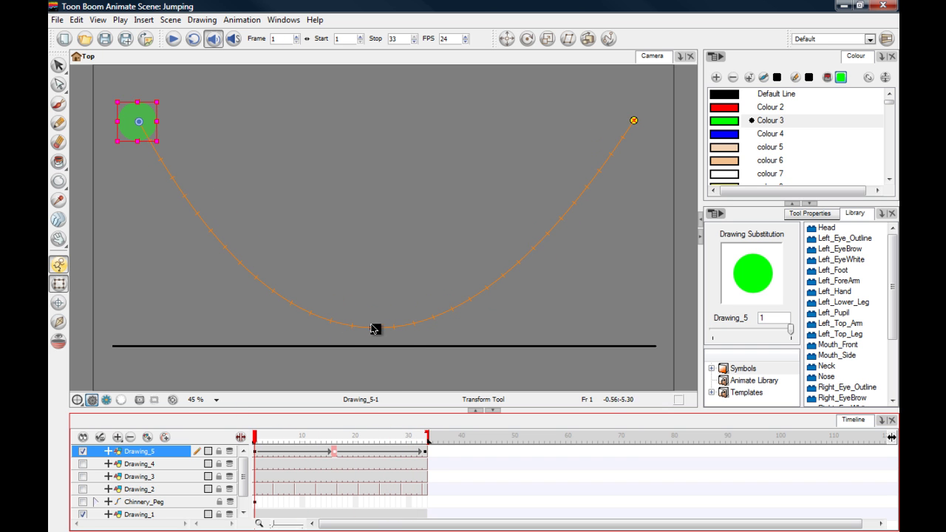
pyautogui.click(373, 329)
pyautogui.moveTo(374, 329); pyautogui.dragTo(282, 299)
pyautogui.click(381, 450)
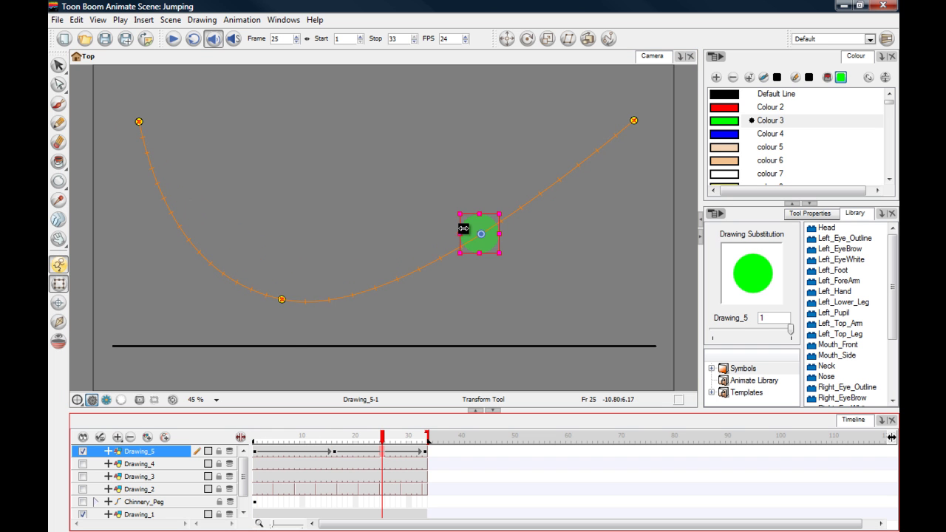
pyautogui.moveTo(464, 220); pyautogui.dragTo(415, 133)
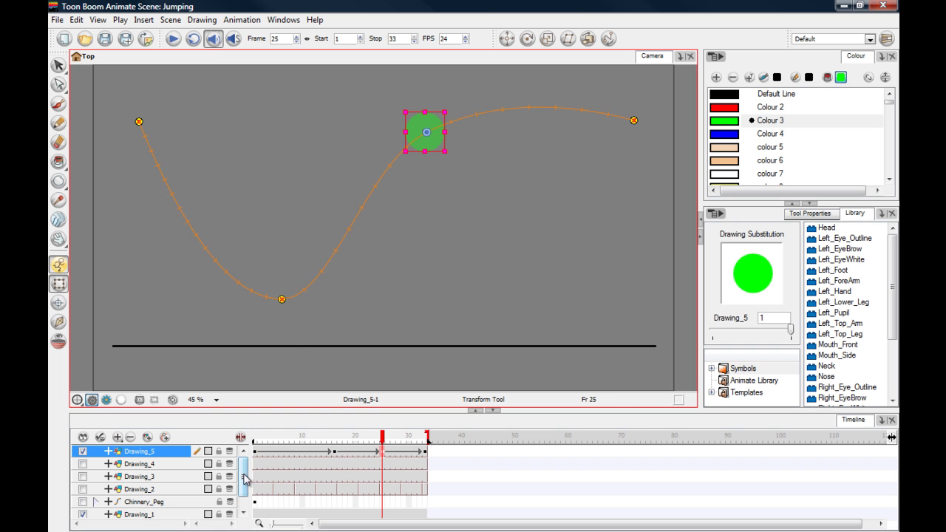
# Step: Scrub through the opening frames to review the ball's motion, returning to frame 1
pyautogui.click(276, 442)
pyautogui.moveTo(277, 442); pyautogui.dragTo(251, 442)
pyautogui.moveTo(282, 442); pyautogui.dragTo(255, 438)
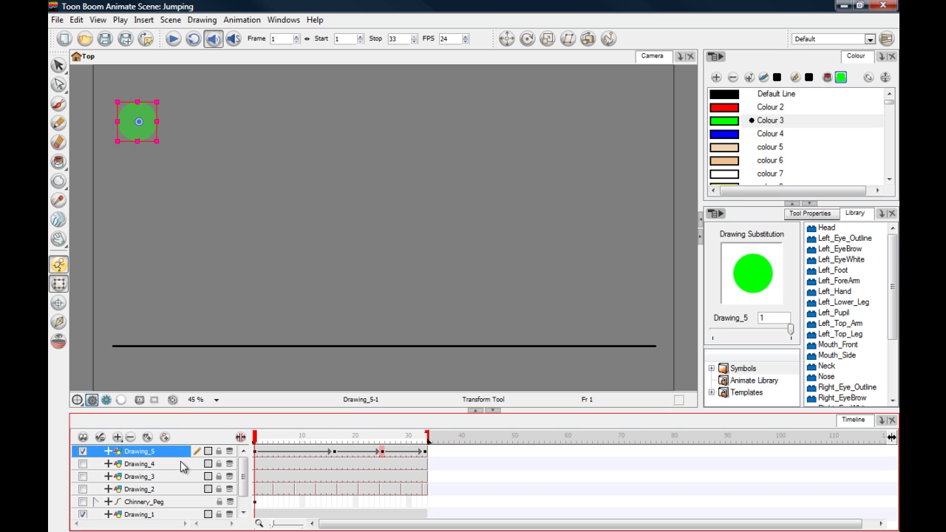
# Step: Delete the Drawing_5 layer and enable the Chinnery_Peg layer to show the character
pyautogui.click(133, 440)
pyautogui.click(451, 290)
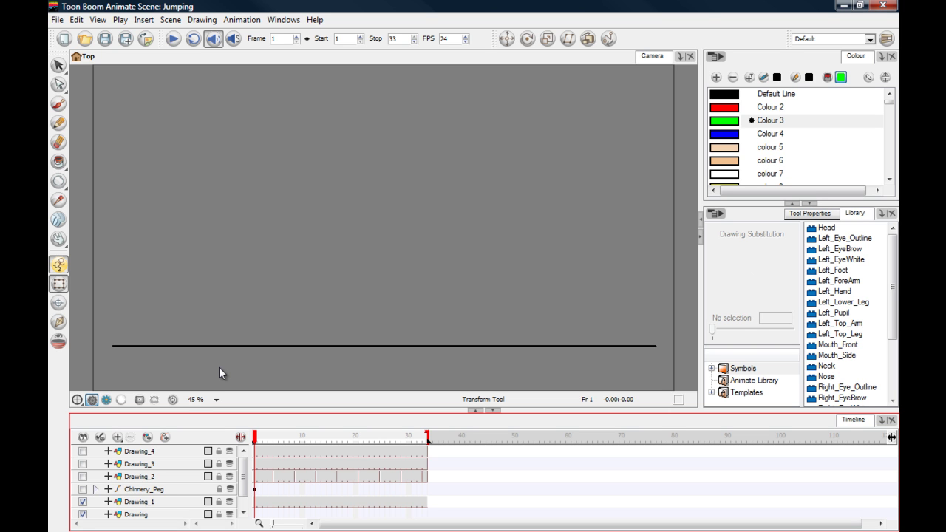
pyautogui.click(82, 490)
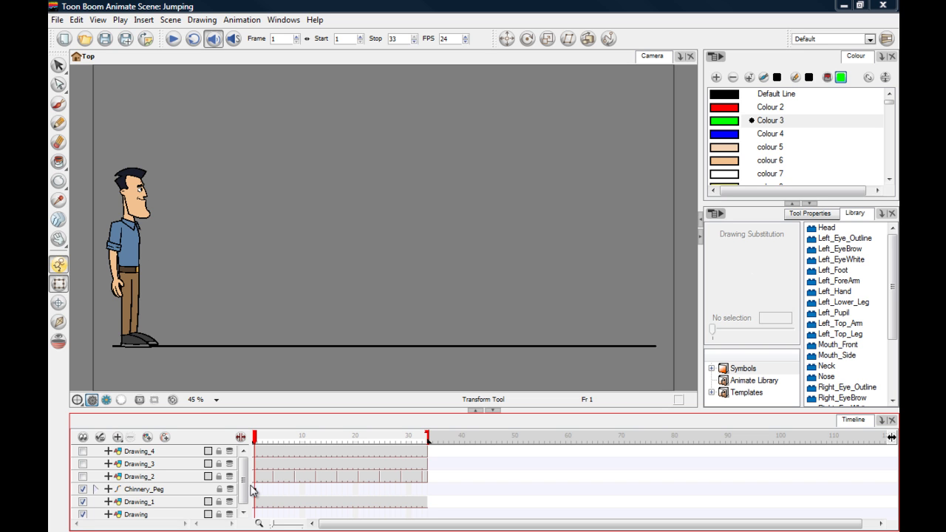
# Step: Check the Chinnery_Peg layer's position type in its layer properties, then deselect the character
pyautogui.click(189, 489)
pyautogui.doubleClick(189, 489)
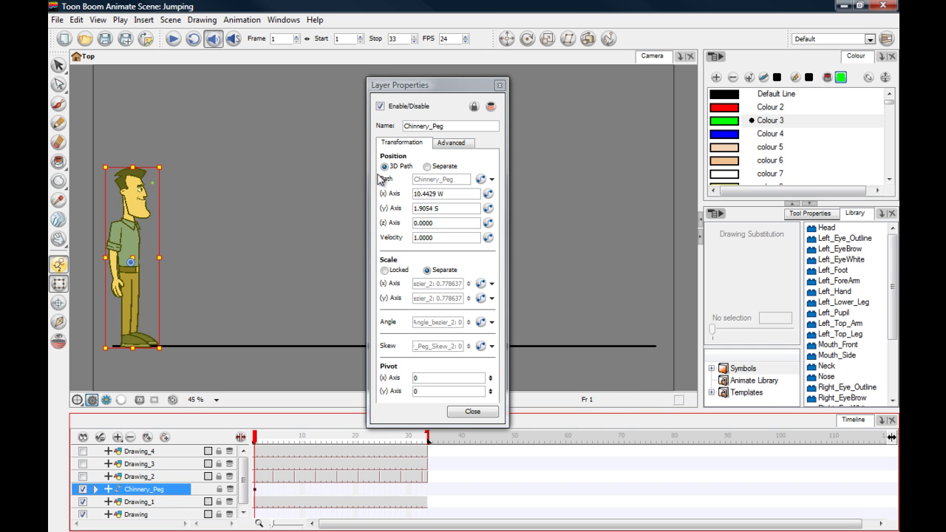
pyautogui.click(456, 411)
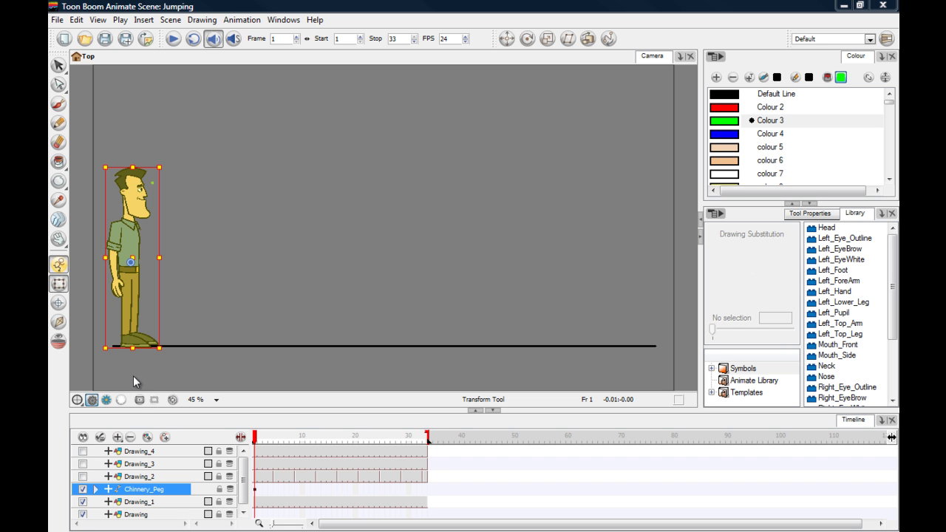
pyautogui.click(168, 361)
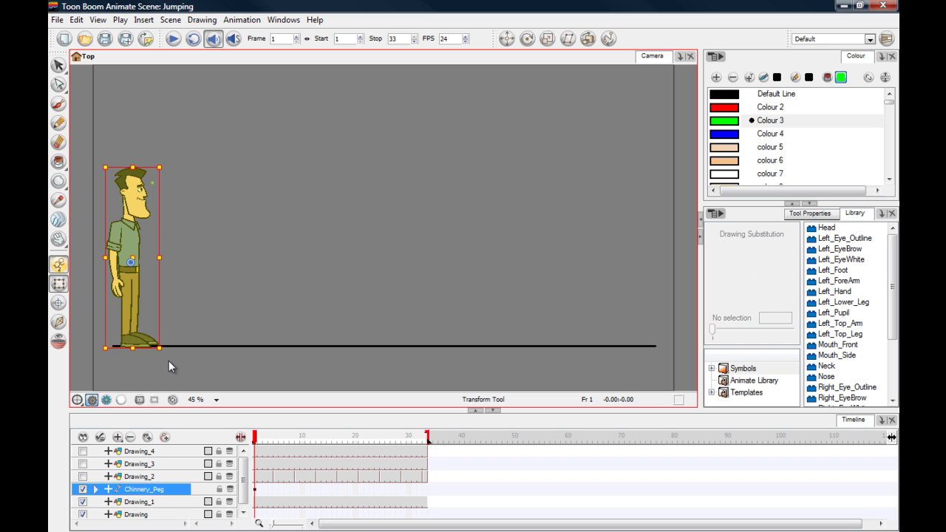
pyautogui.click(111, 152)
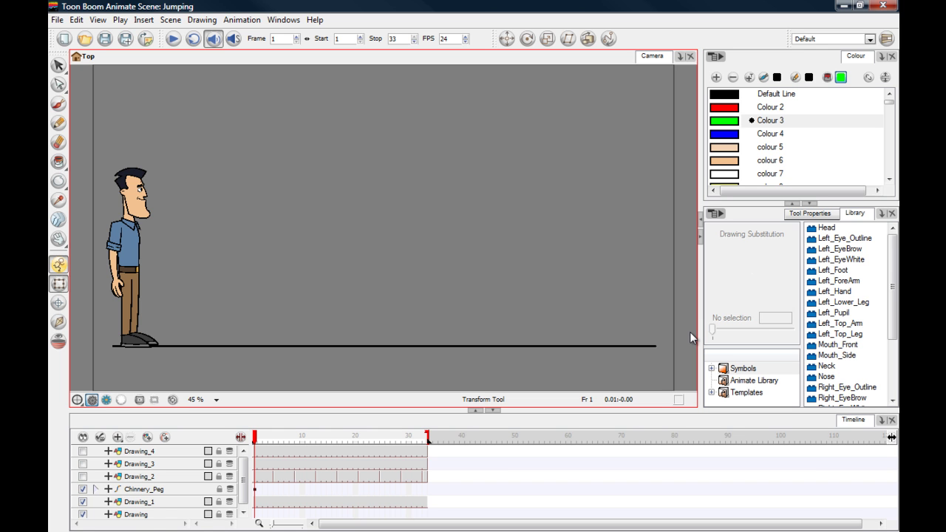
# Step: Hide the Chinnery_Peg layer and show the Drawing_3 pose sketches with the Drawing_4 motion arc, viewing the arc alone and with the poses
pyautogui.click(82, 489)
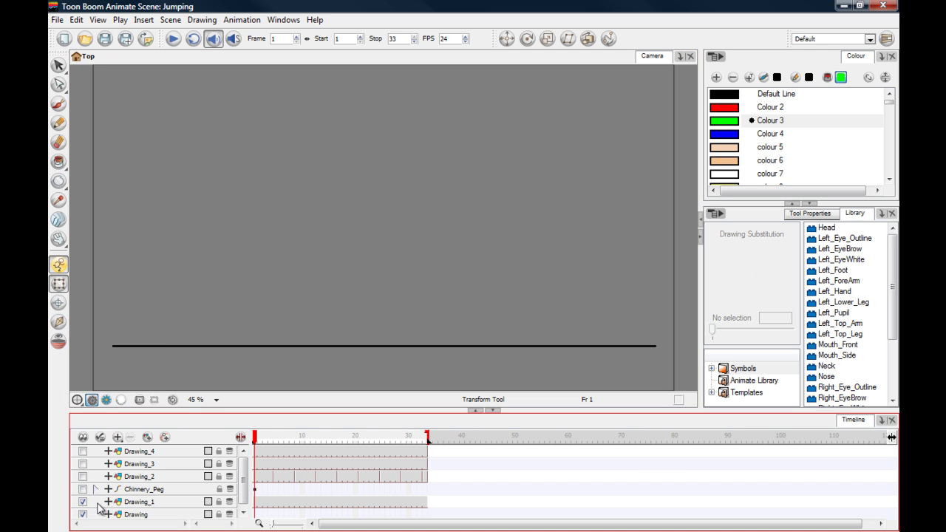
pyautogui.click(83, 464)
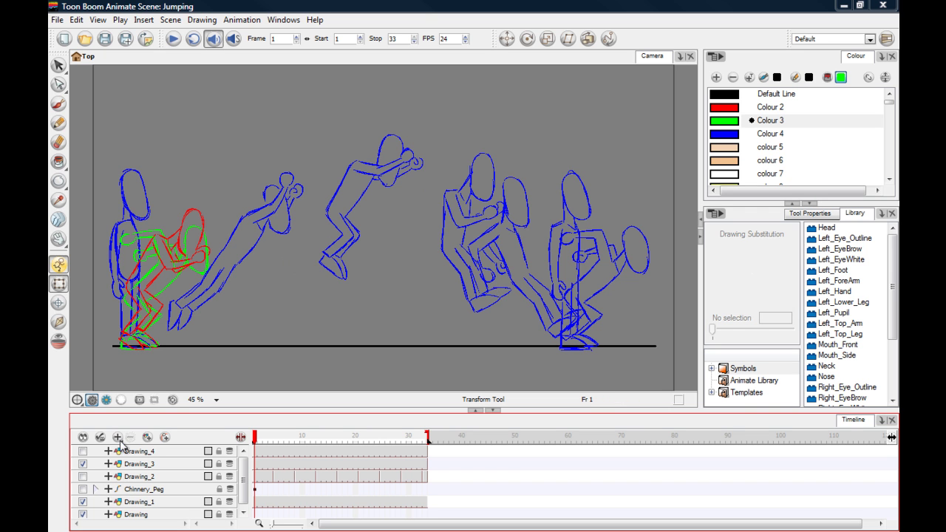
pyautogui.click(82, 452)
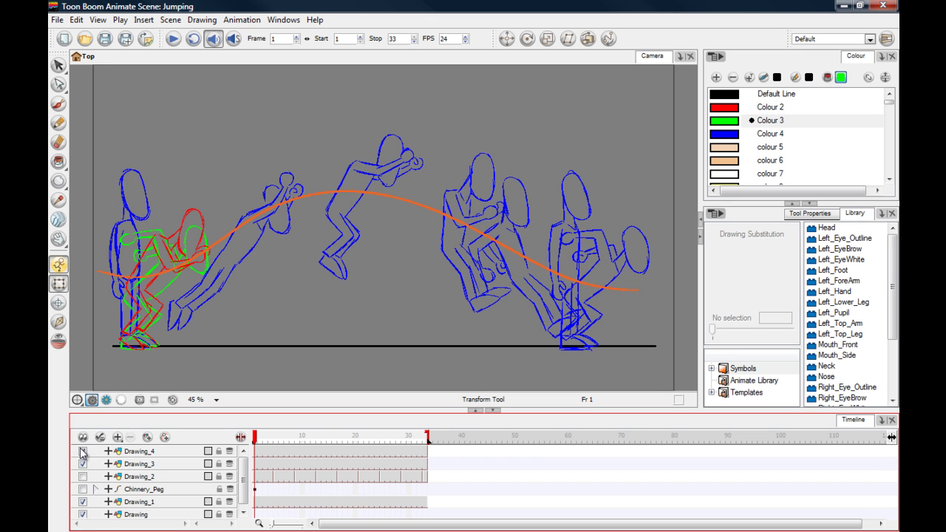
pyautogui.moveTo(82, 476); pyautogui.dragTo(82, 464)
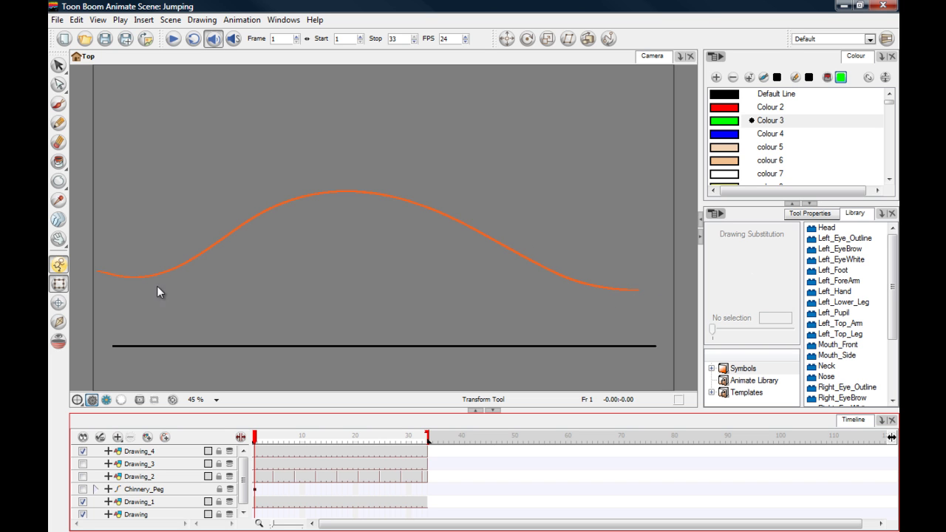
pyautogui.click(83, 463)
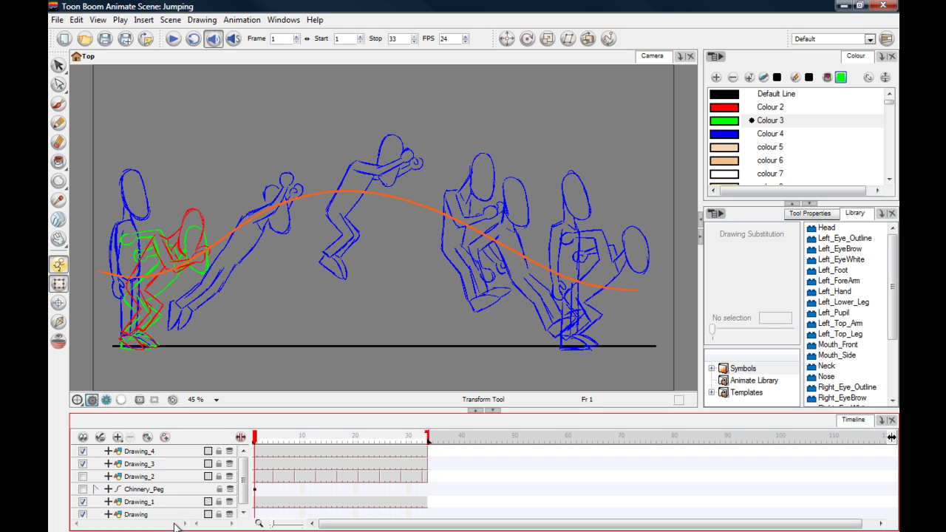
# Step: Hide the Drawing_4 and Drawing_3 layers and show the Drawing_2 layer instead
pyautogui.click(83, 451)
pyautogui.click(82, 464)
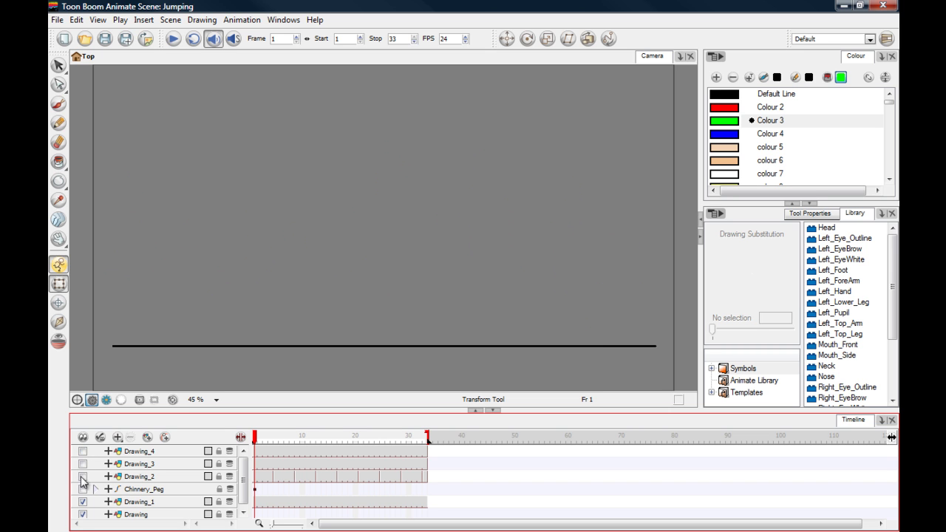
pyautogui.click(82, 477)
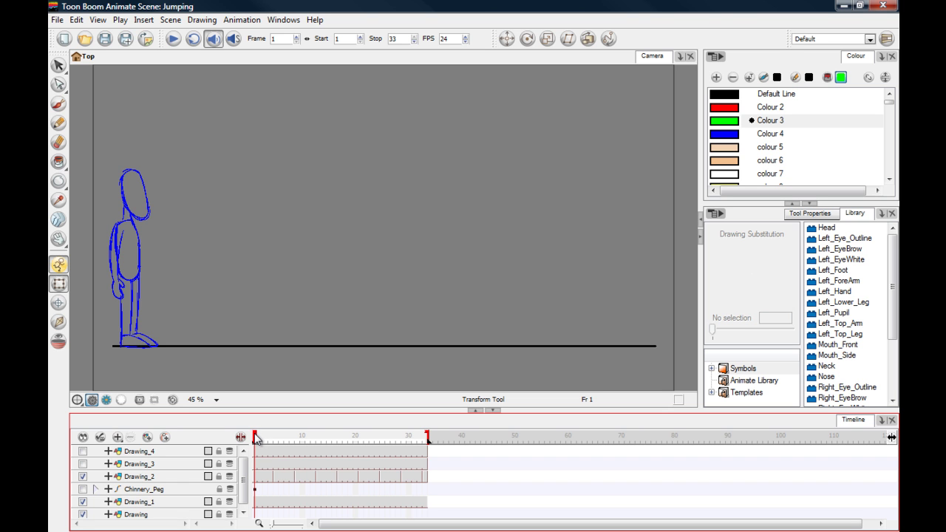
# Step: Step through the Drawing_2 key poses every four frames from frame 5 to frame 33 to examine the jump's stages
pyautogui.click(276, 477)
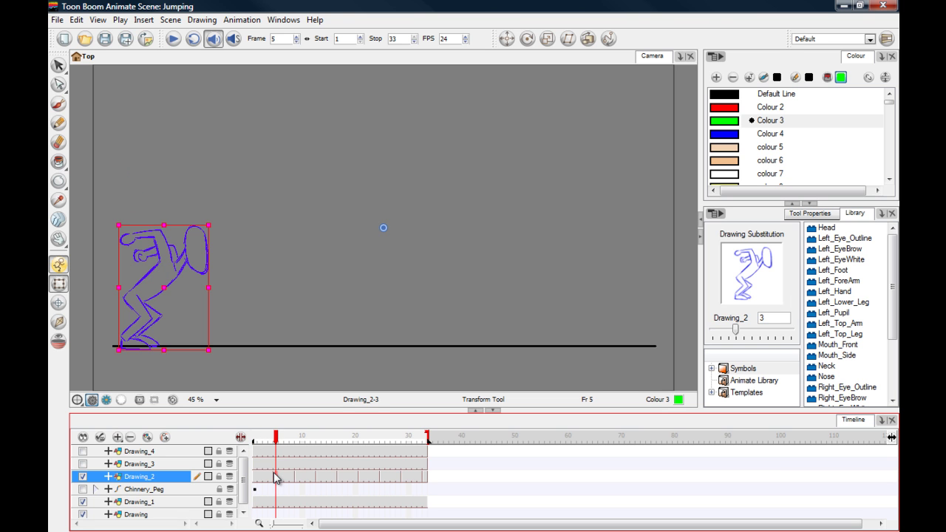
pyautogui.click(298, 479)
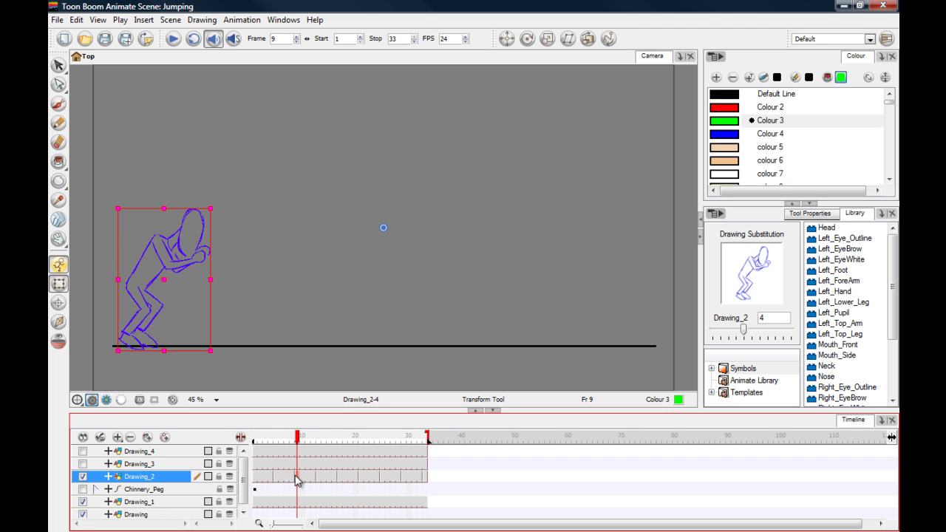
pyautogui.click(318, 479)
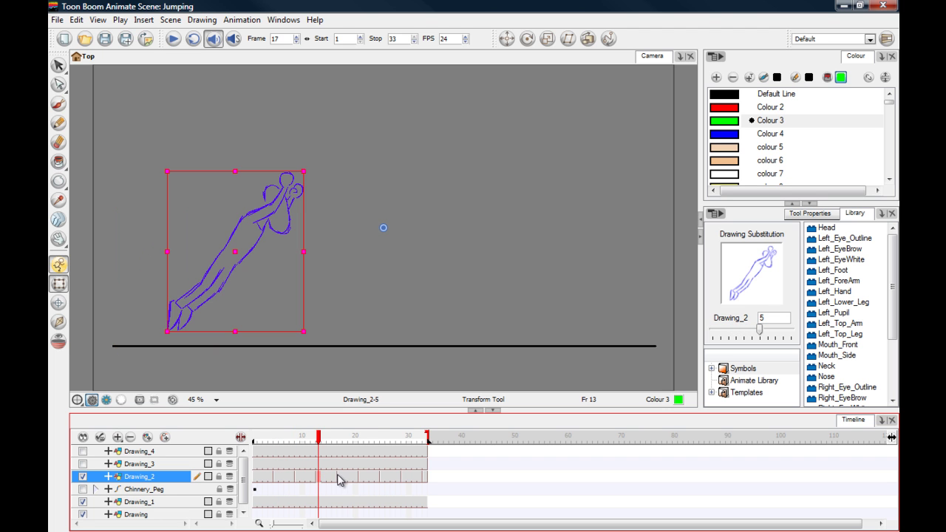
pyautogui.click(340, 479)
pyautogui.click(361, 479)
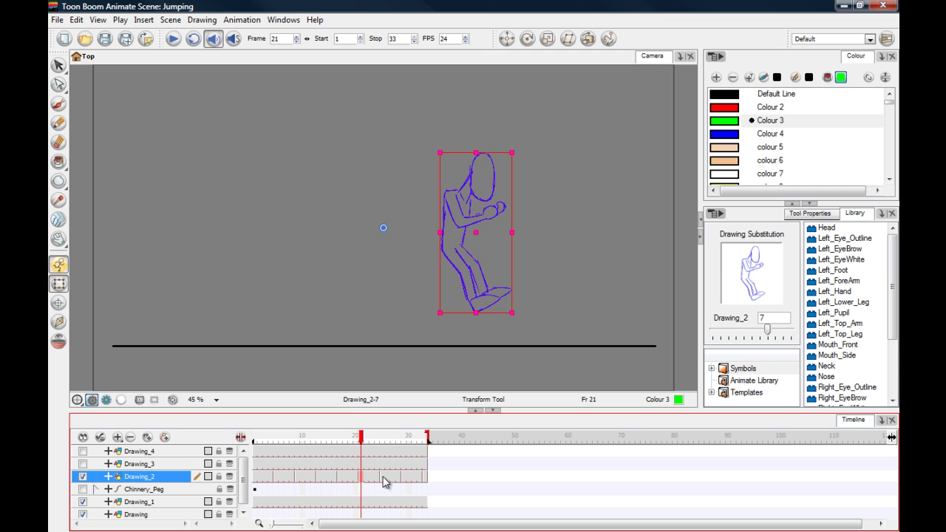
pyautogui.click(383, 479)
pyautogui.click(404, 479)
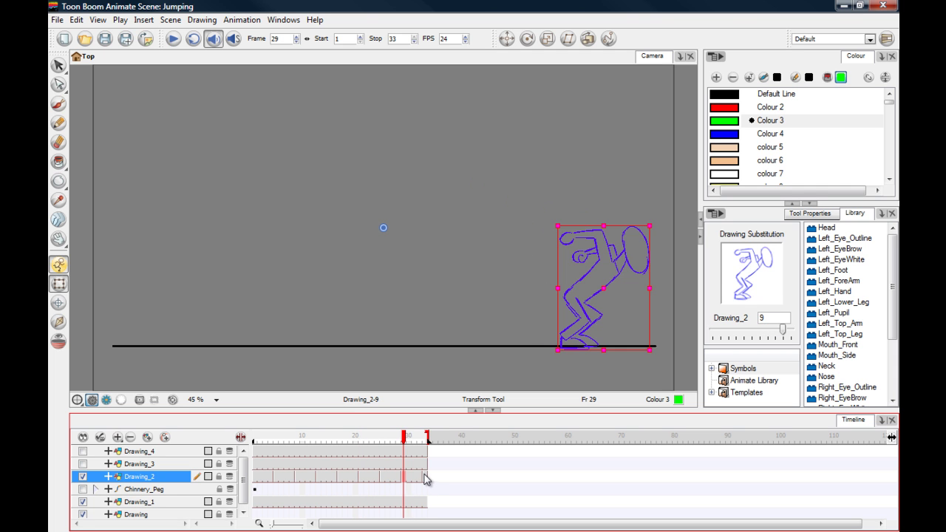
pyautogui.click(426, 479)
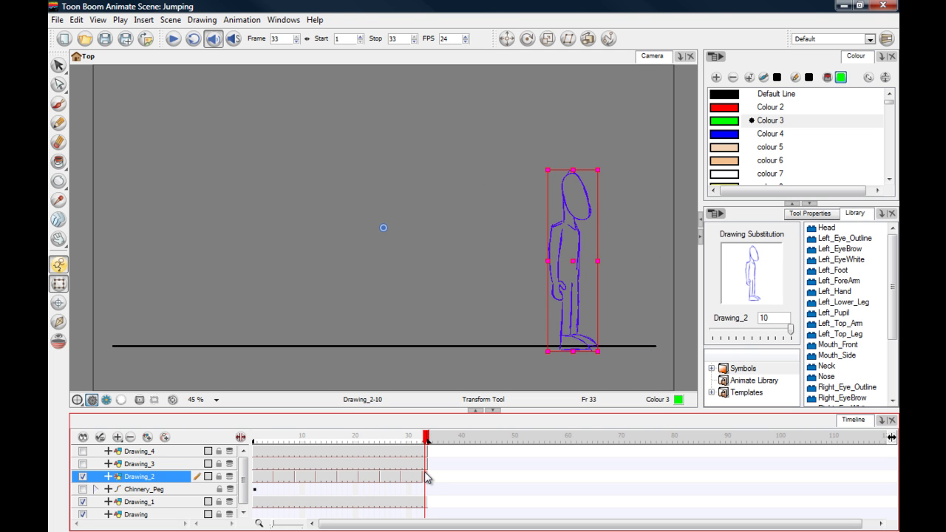